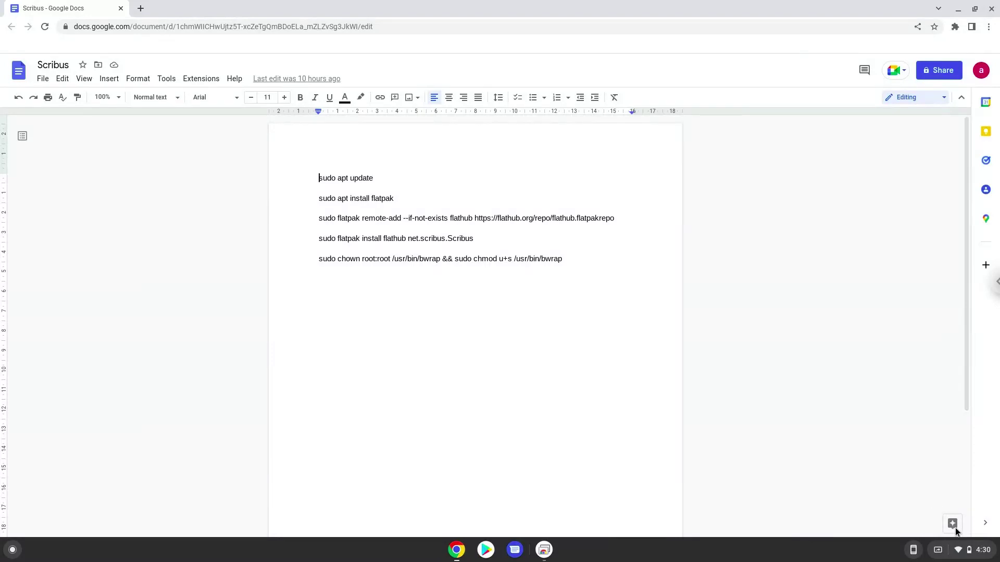
- Open ChromeOS Settings and go to the Developers section under Advanced
click(972, 550)
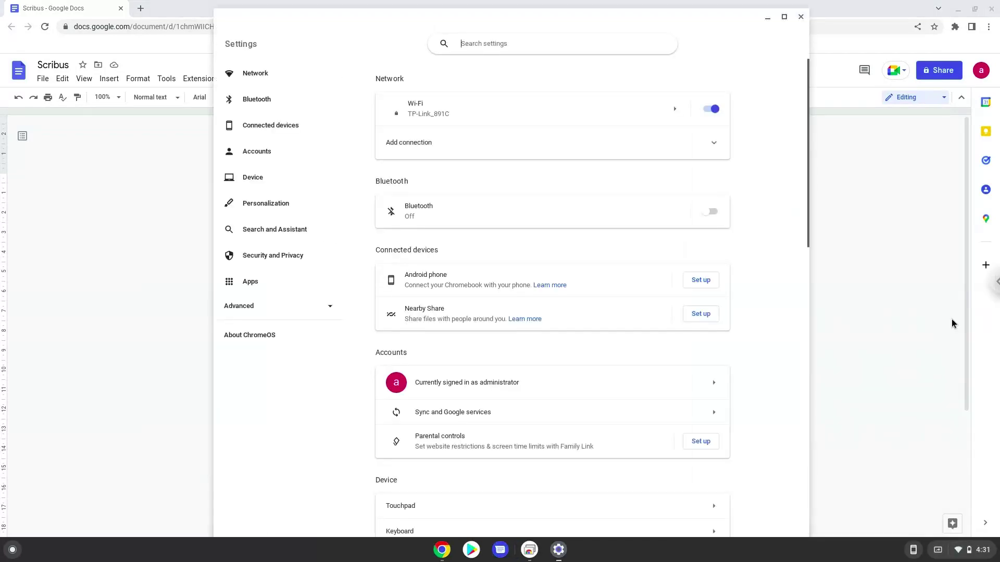
click(304, 312)
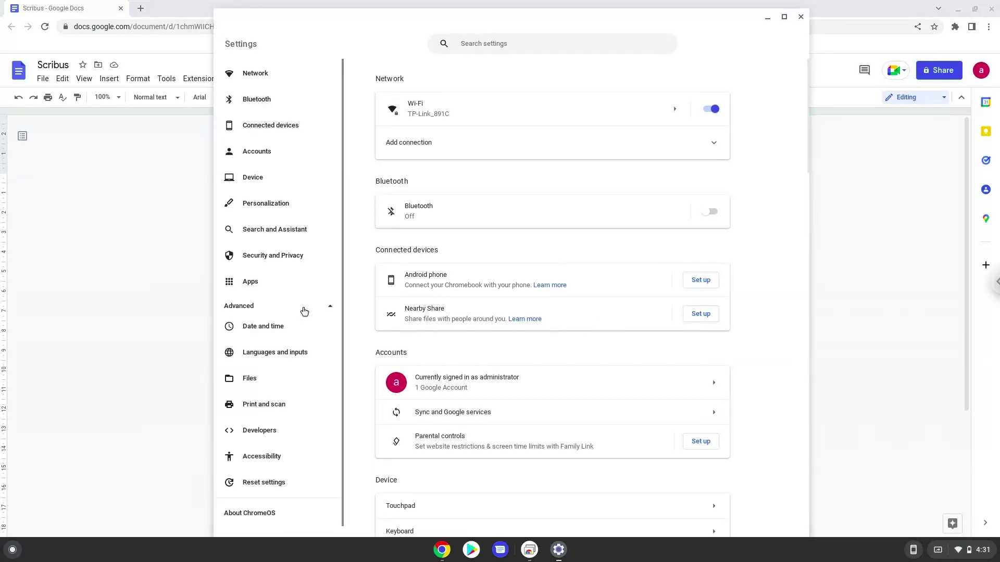
click(289, 439)
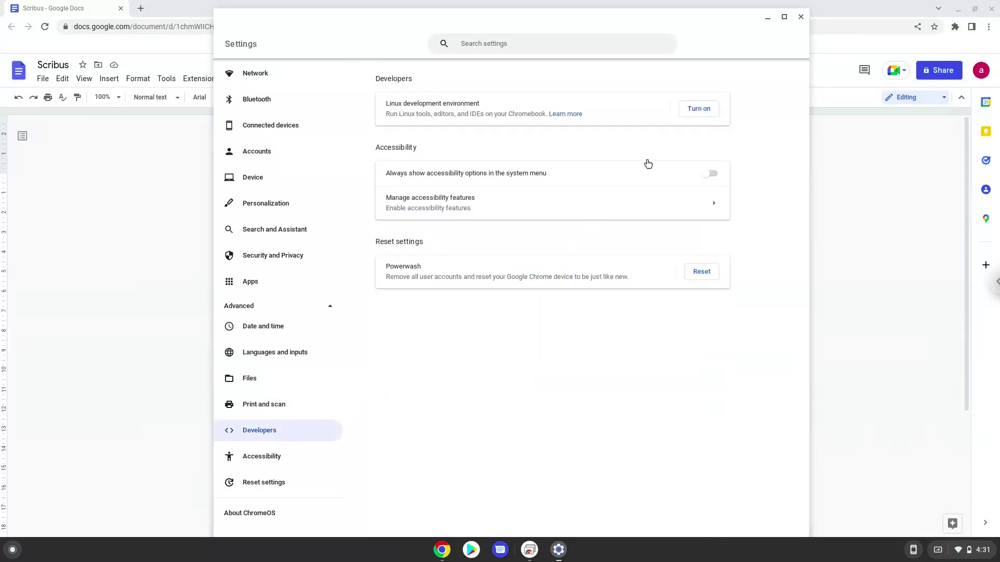
- Turn on Linux, install it with the Recommended 10.0 GB disk size, and close the resulting terminal
click(693, 110)
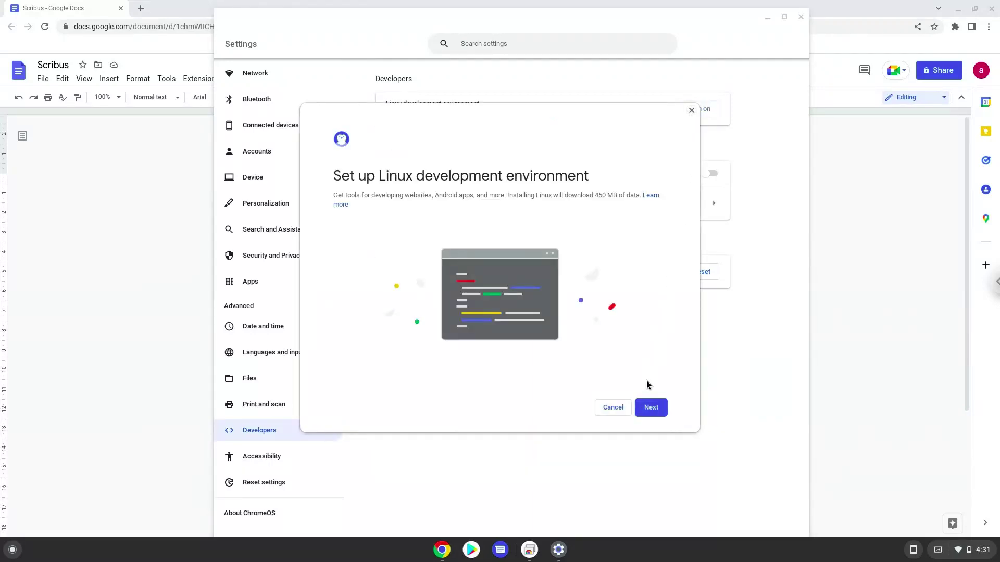
click(643, 413)
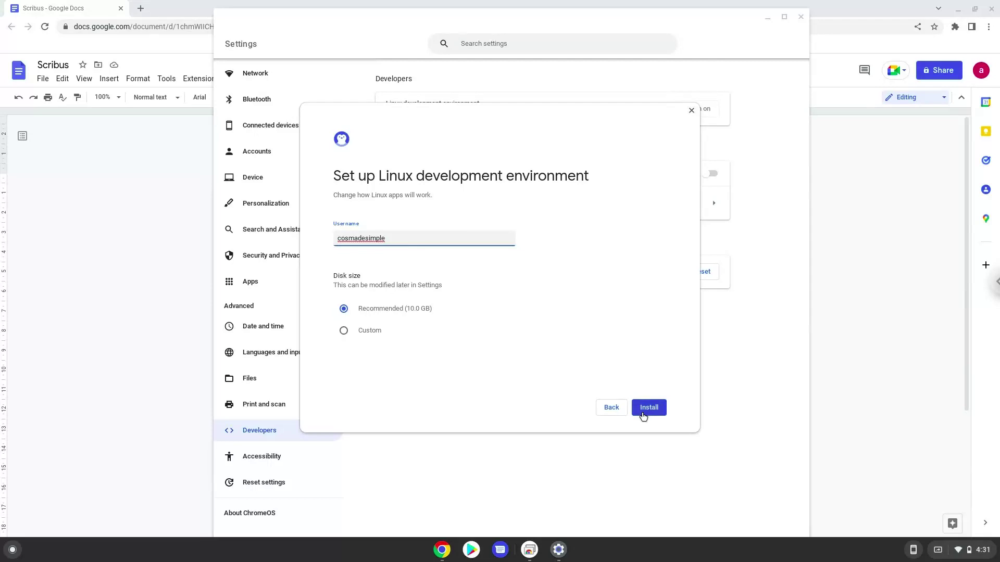
click(643, 408)
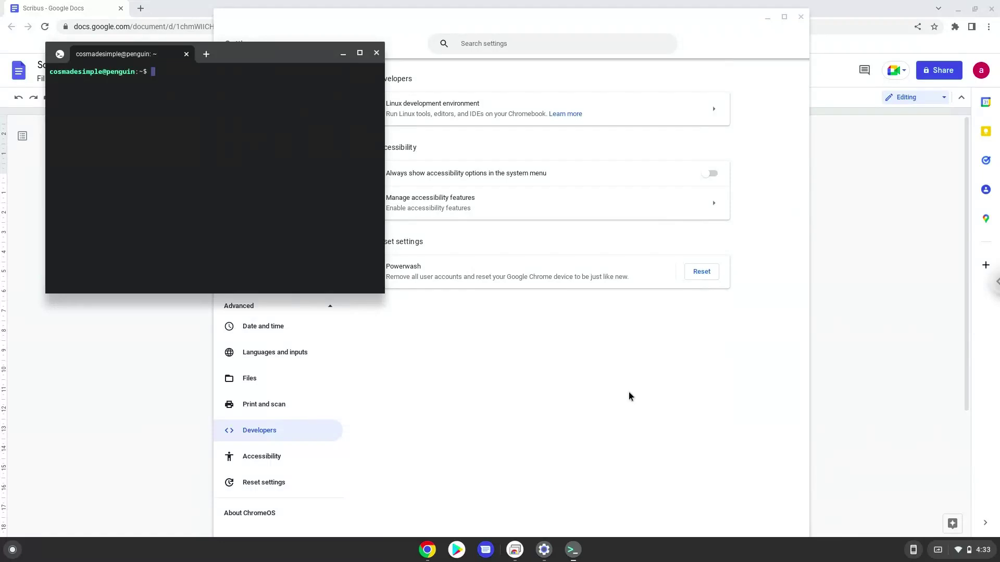
click(377, 53)
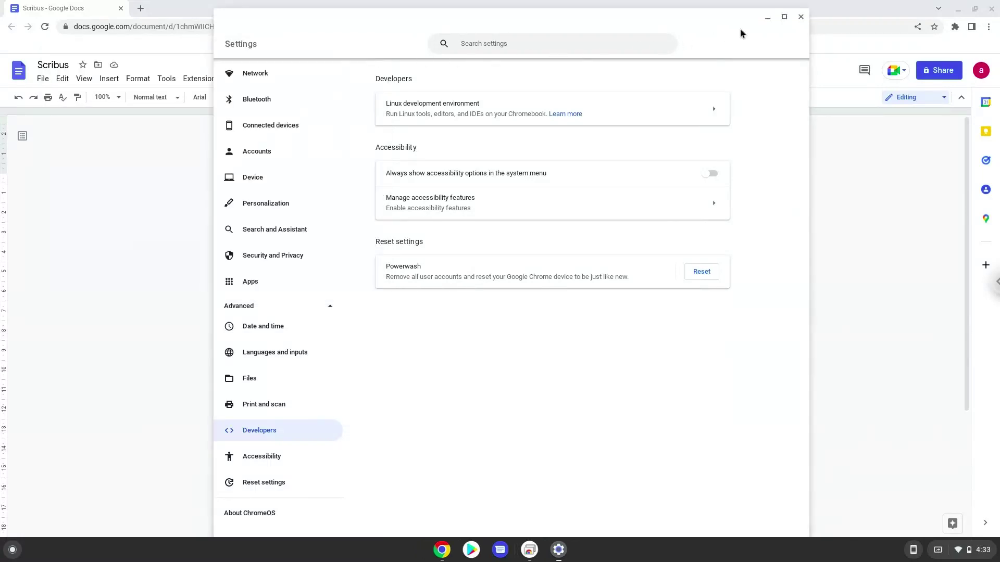
- Close Settings, copy the 'sudo apt update' line from the doc, and search the launcher for 'ter'
click(800, 18)
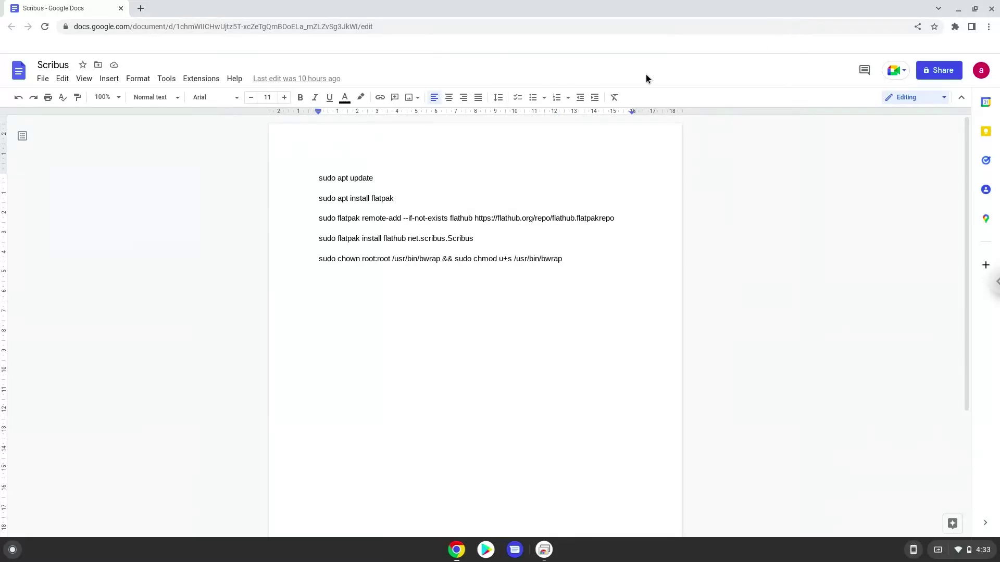
triple_click(359, 179)
right_click(359, 179)
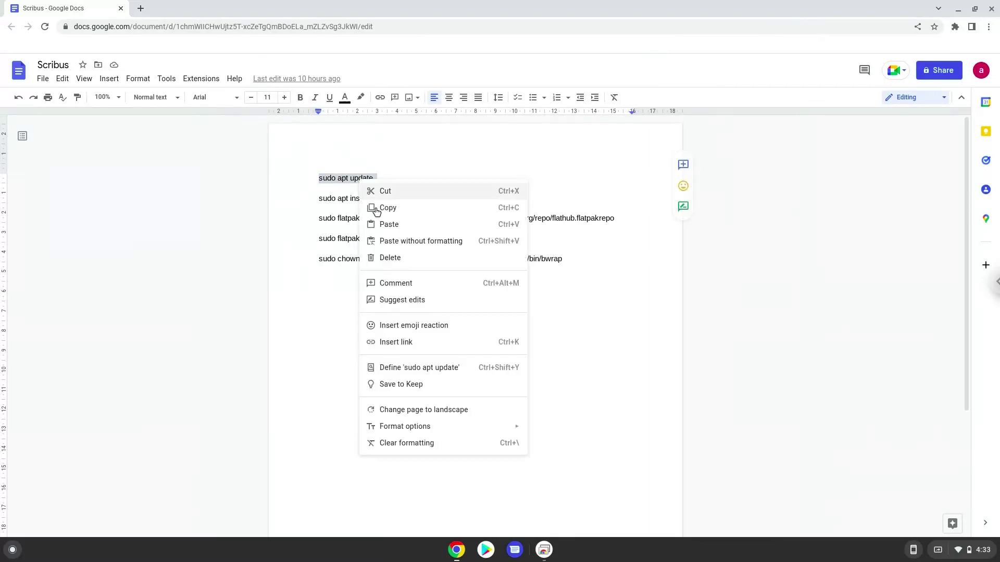
click(375, 209)
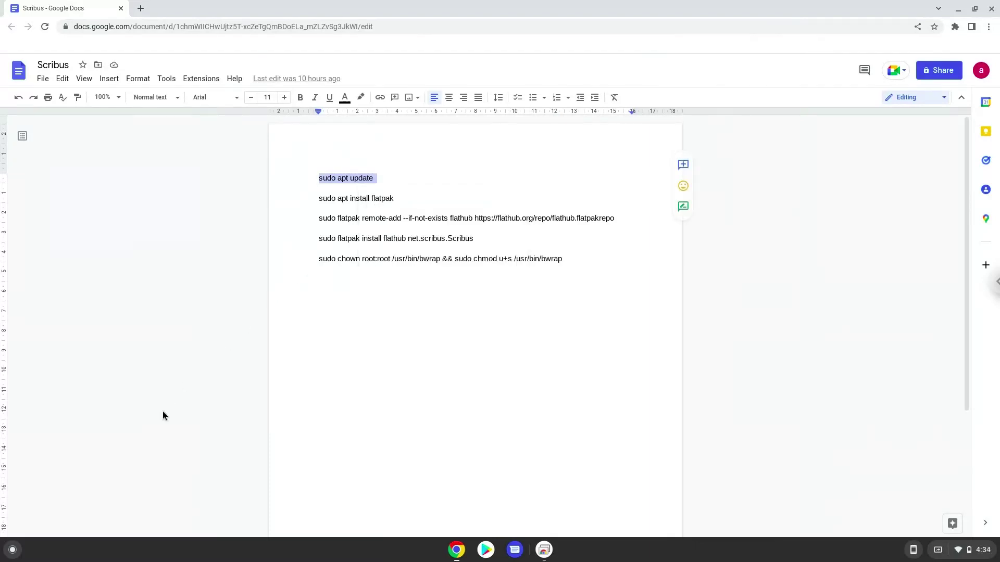
click(13, 549)
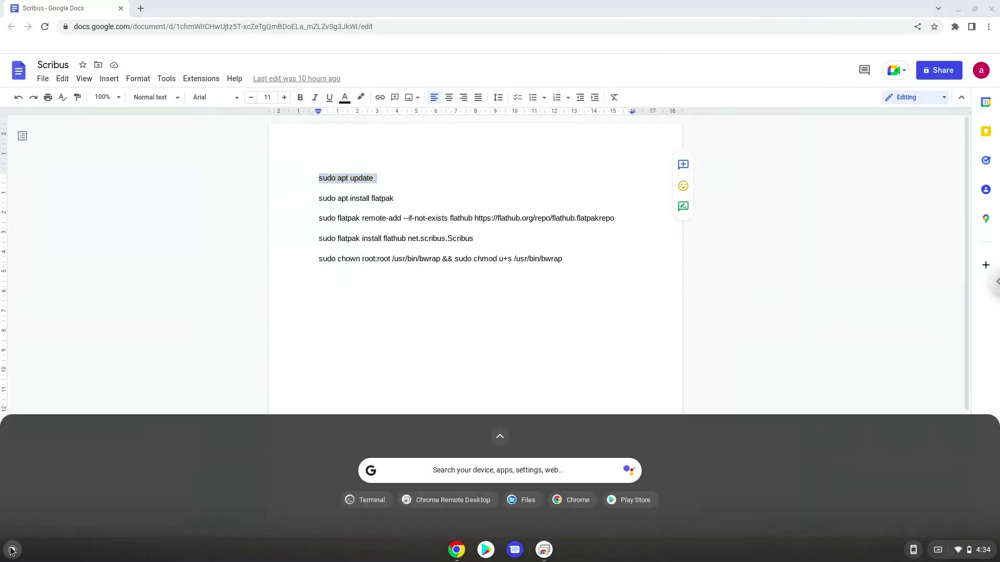
text(terminal)
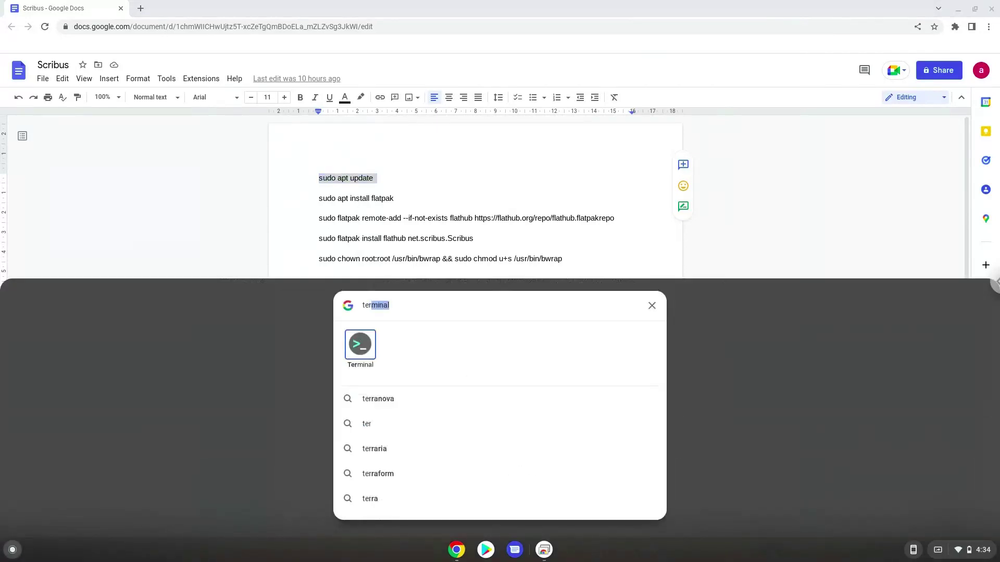
- Launch Terminal, open a shell in the penguin container, and maximize the window
click(349, 345)
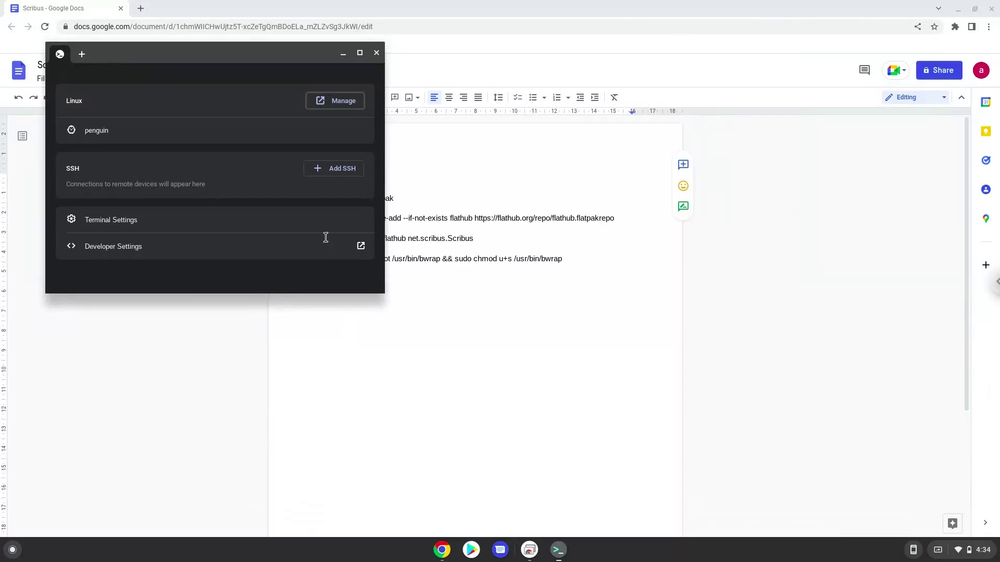
click(298, 138)
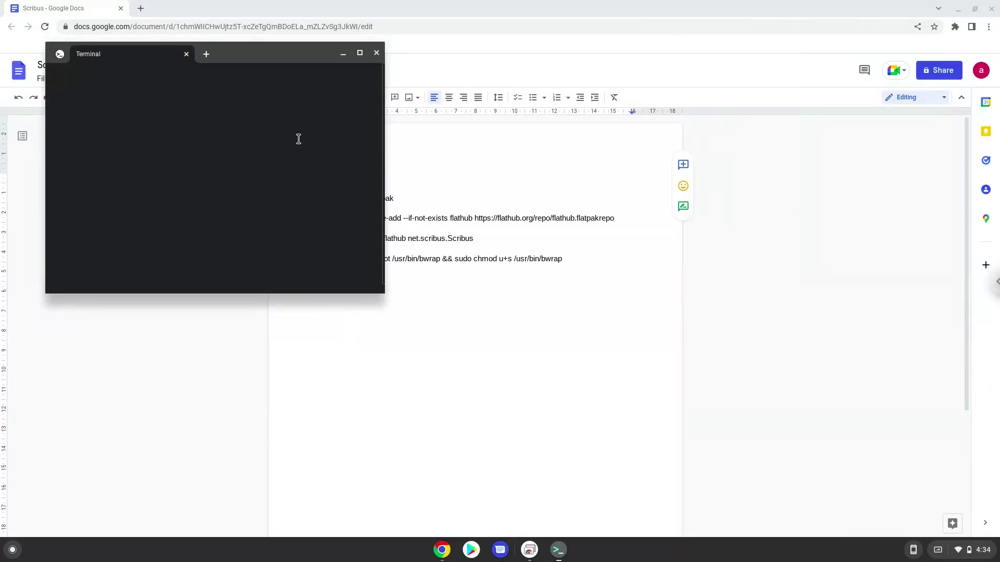
double_click(282, 56)
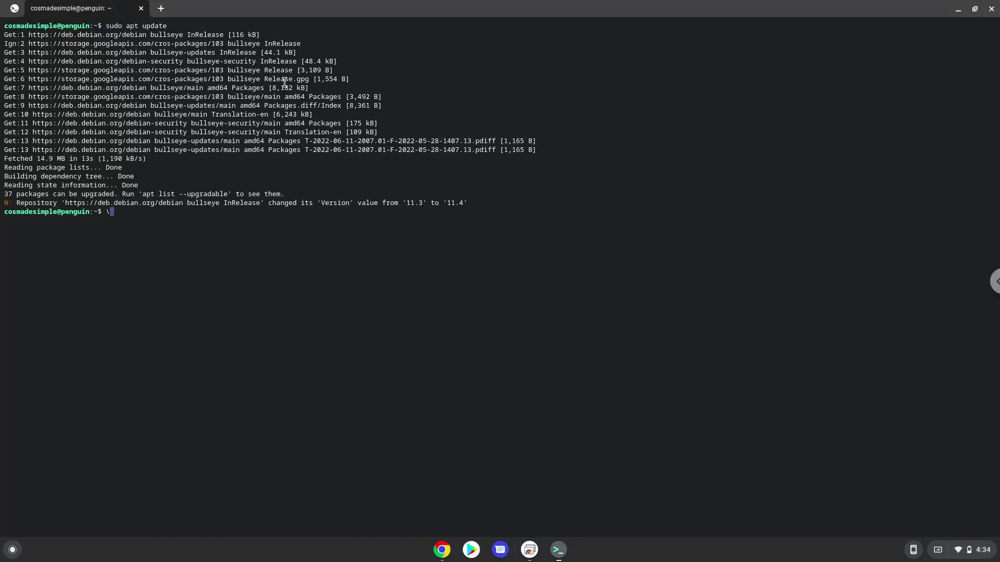
- Back in the Scribus commands doc, copy the 'sudo apt install flatpak' line
click(443, 549)
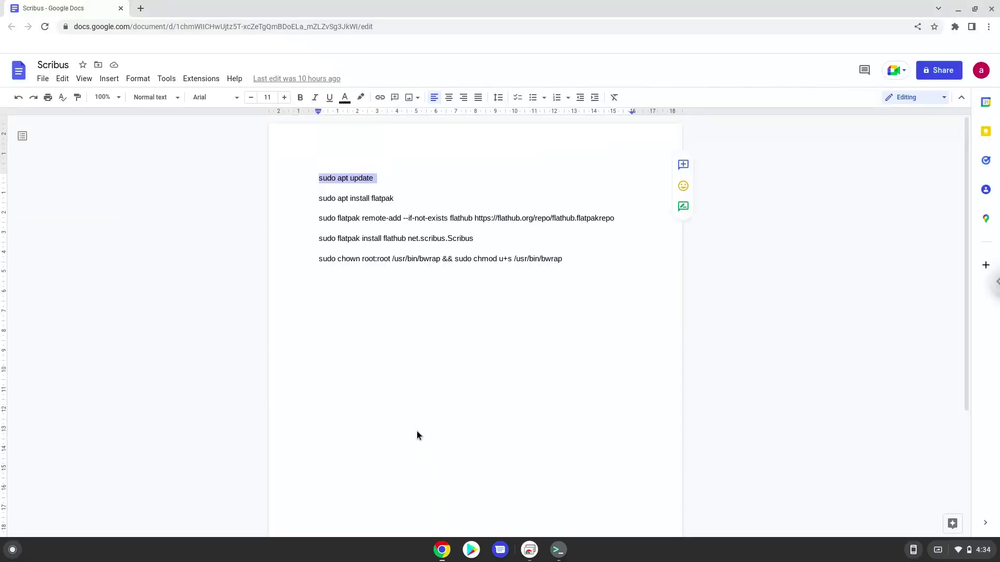
triple_click(345, 197)
right_click(344, 197)
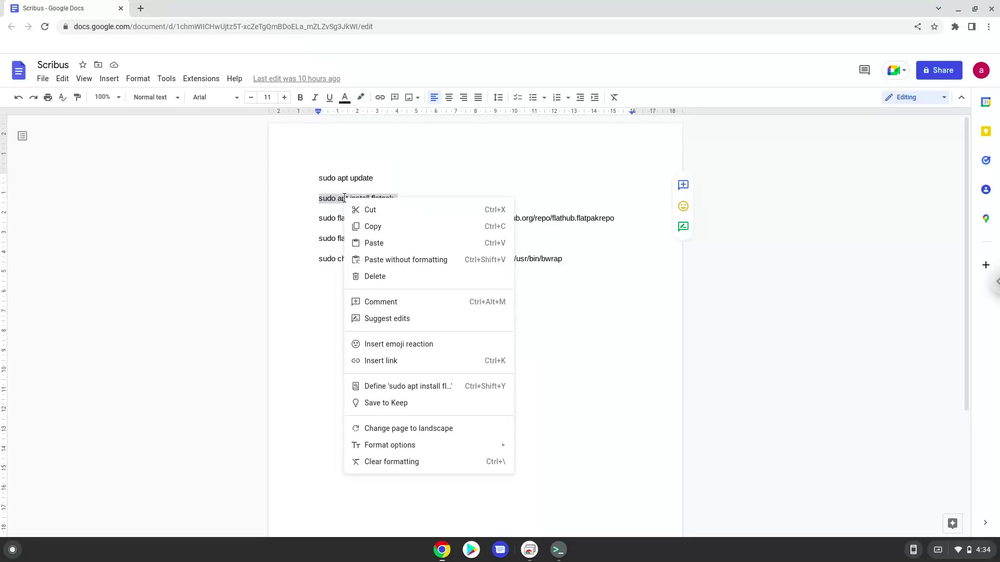
click(361, 225)
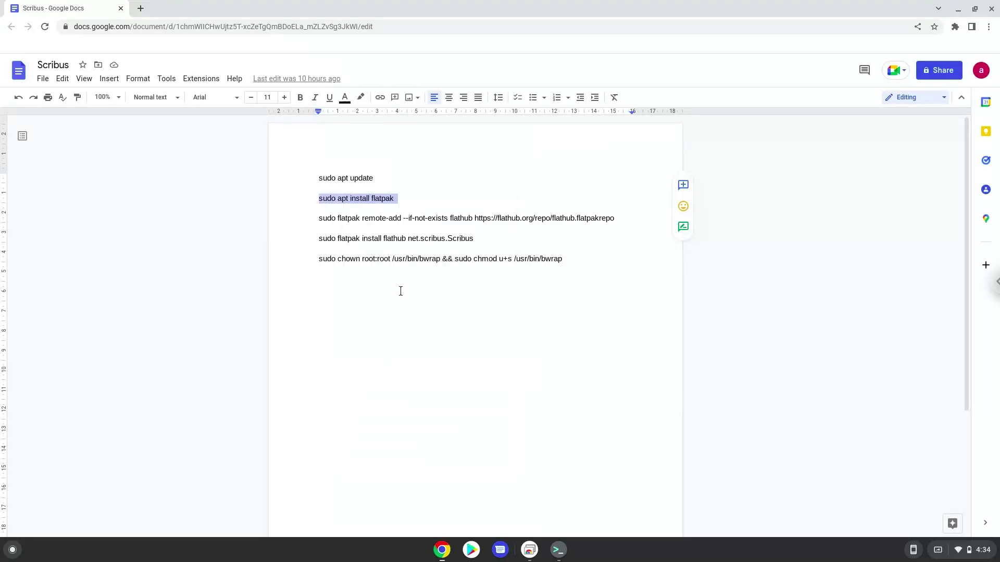
- Paste and run 'sudo apt install flatpak' in Terminal, fixing stray characters and confirming the install
click(558, 551)
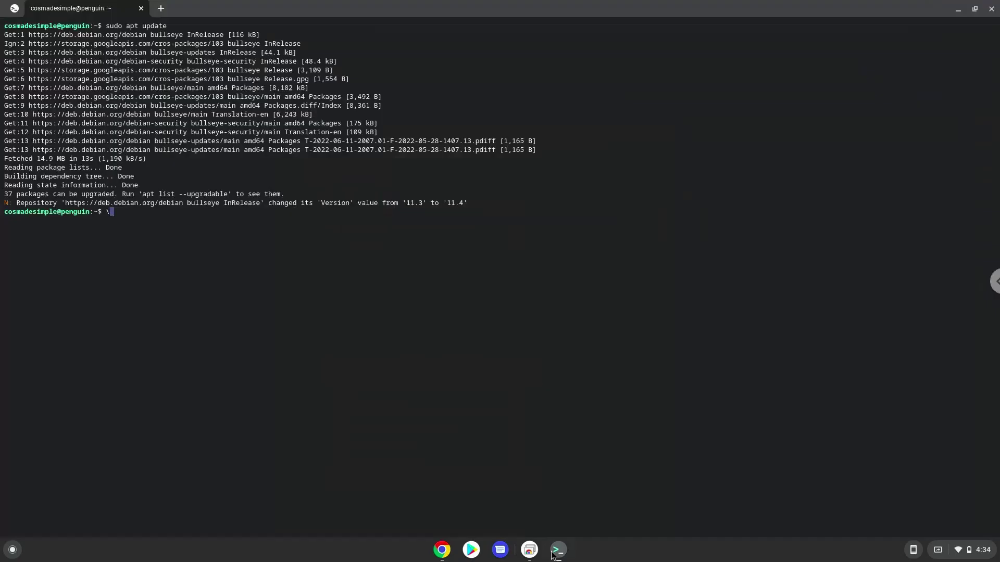
key(ctrl+shift+v)
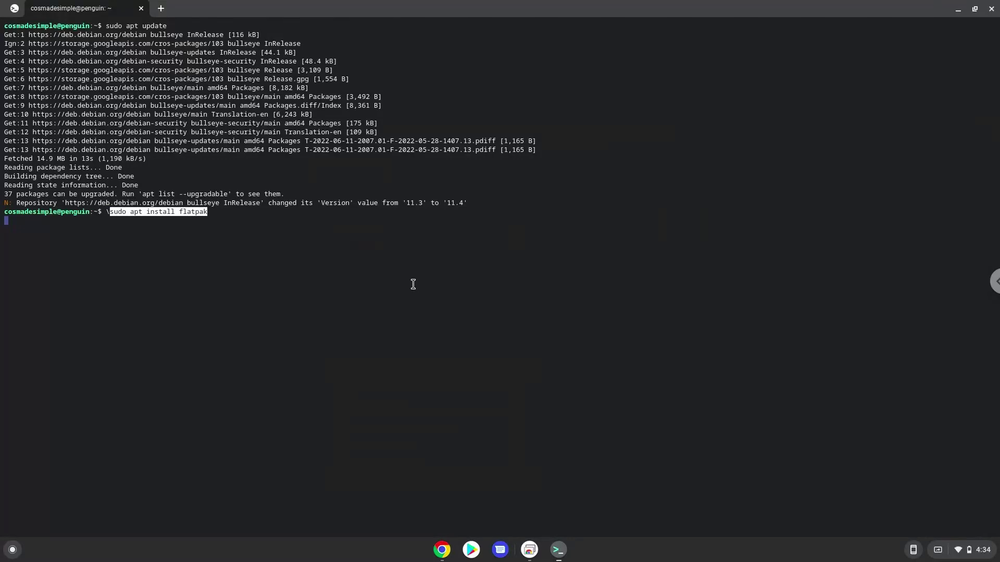
key(BackSpace)
key(BackSpace)
key(BackSpace)
key(BackSpace)
key(BackSpace)
key(BackSpace)
key(BackSpace)
key(BackSpace)
key(BackSpace)
key(BackSpace)
key(BackSpace)
key(BackSpace)
key(BackSpace)
key(BackSpace)
key(BackSpace)
key(BackSpace)
key(BackSpace)
key(BackSpace)
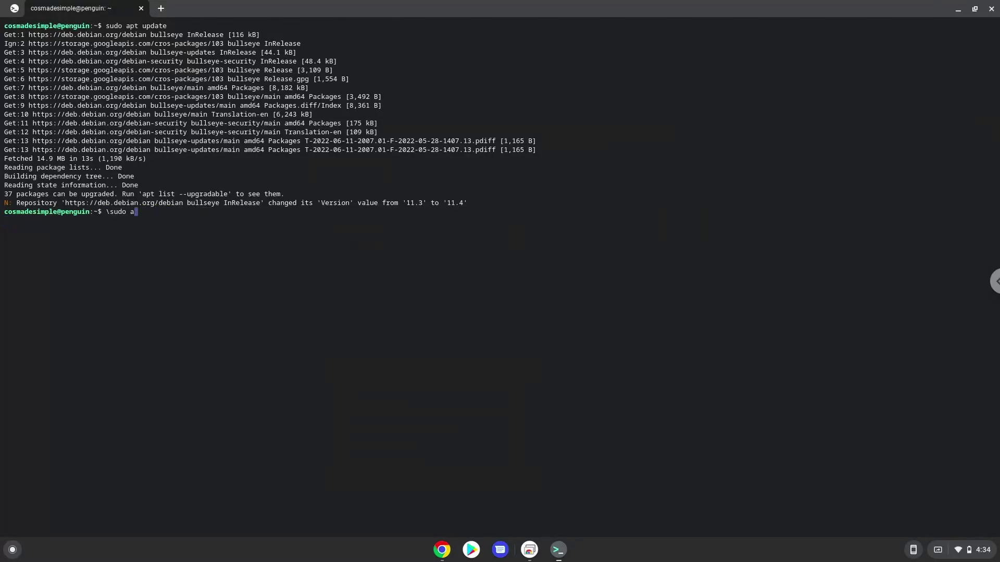
key(BackSpace)
key(BackSpace)
key(BackSpace)
key(BackSpace)
key(BackSpace)
key(BackSpace)
key(BackSpace)
key(ctrl+shift+v)
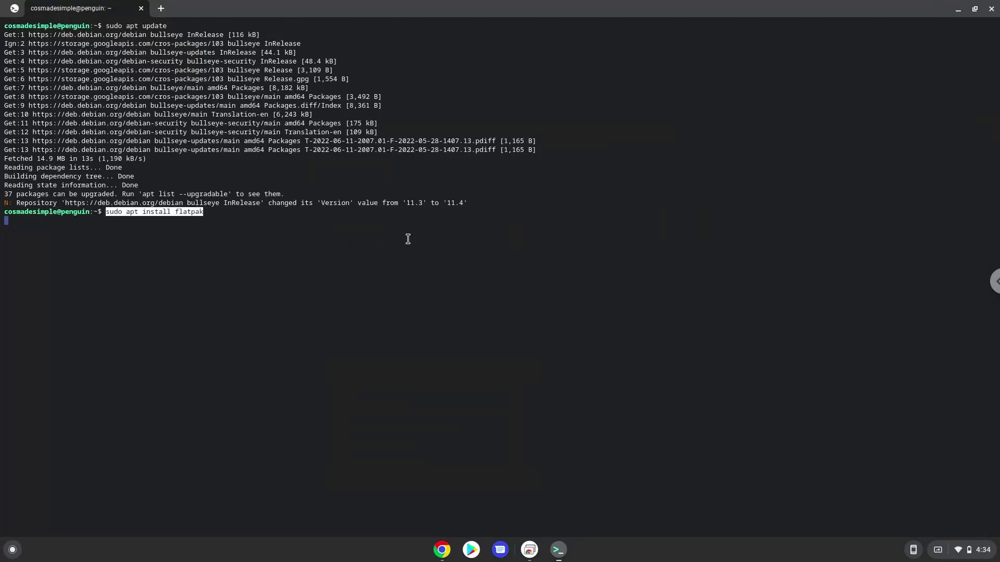
key(Return)
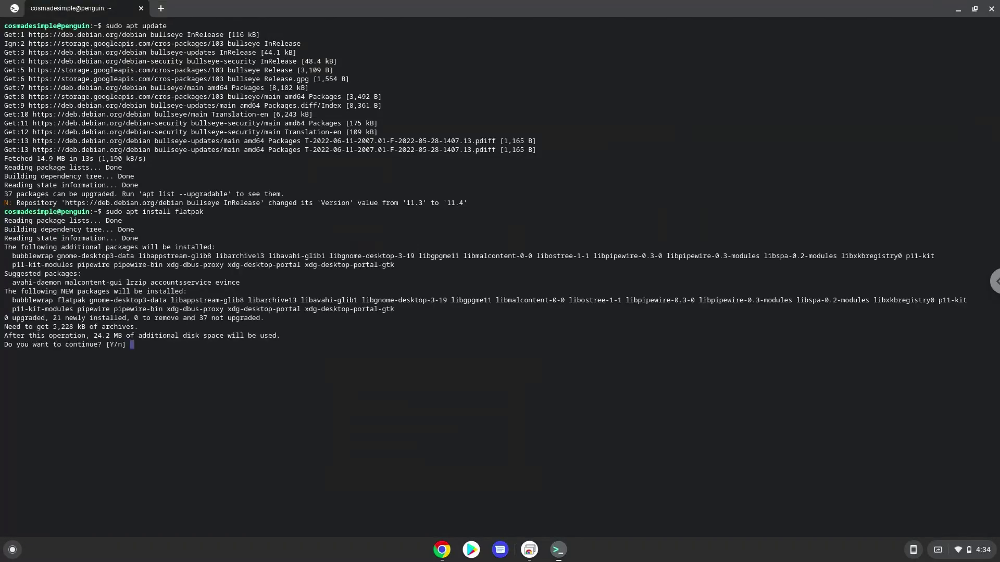
key(Return)
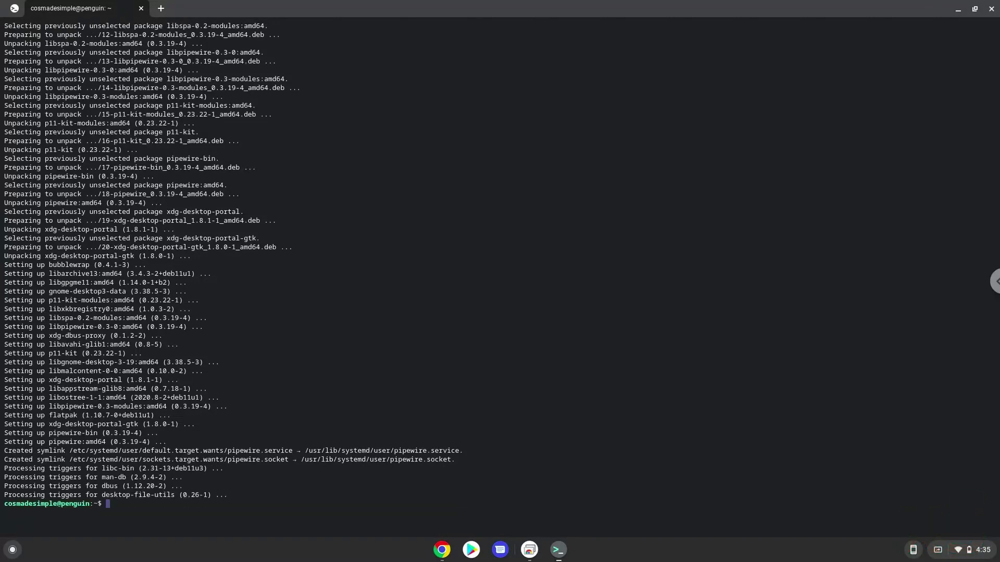
- Back in the doc, copy the 'sudo flatpak remote-add --if-not-exists flathub' line
click(441, 552)
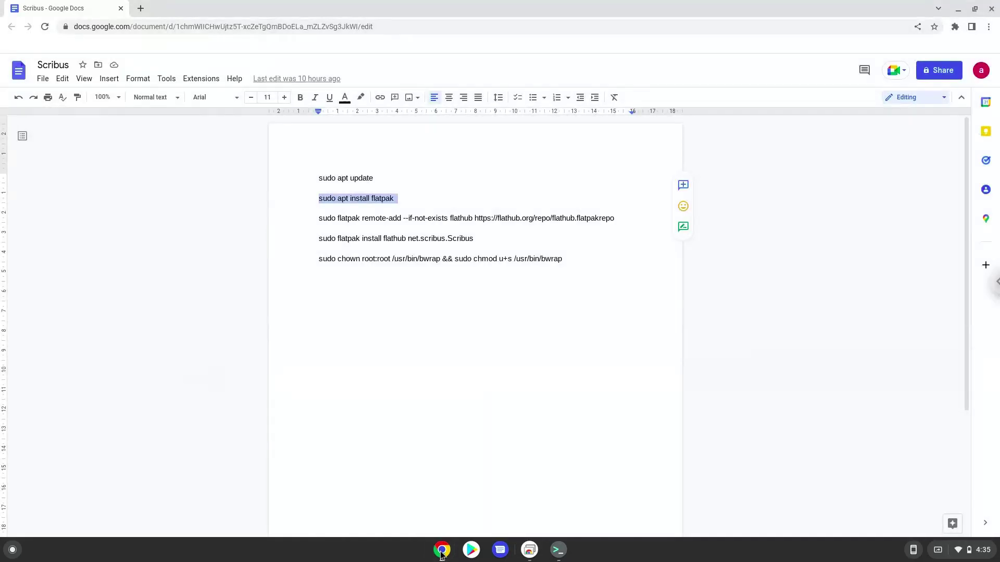
triple_click(383, 218)
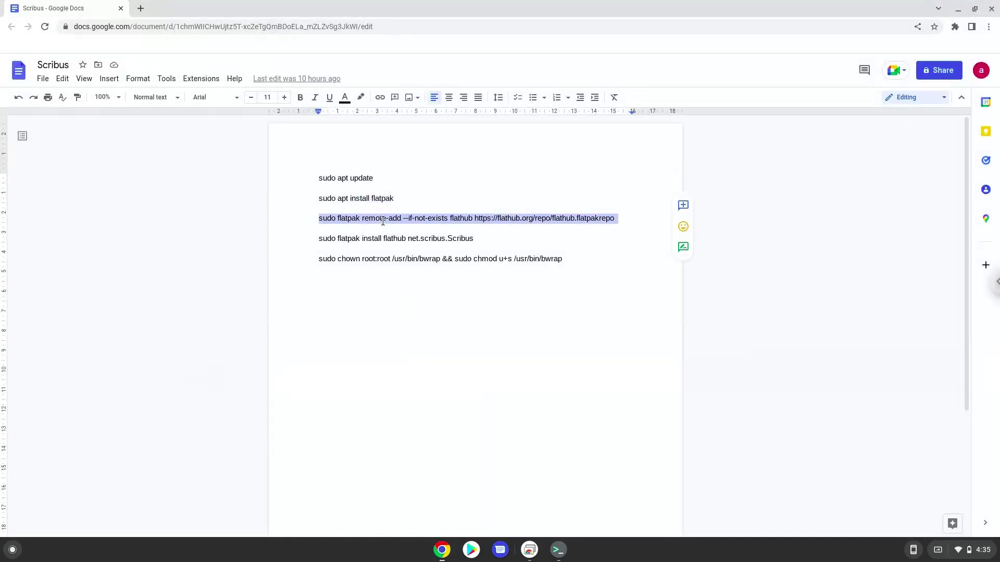
right_click(383, 221)
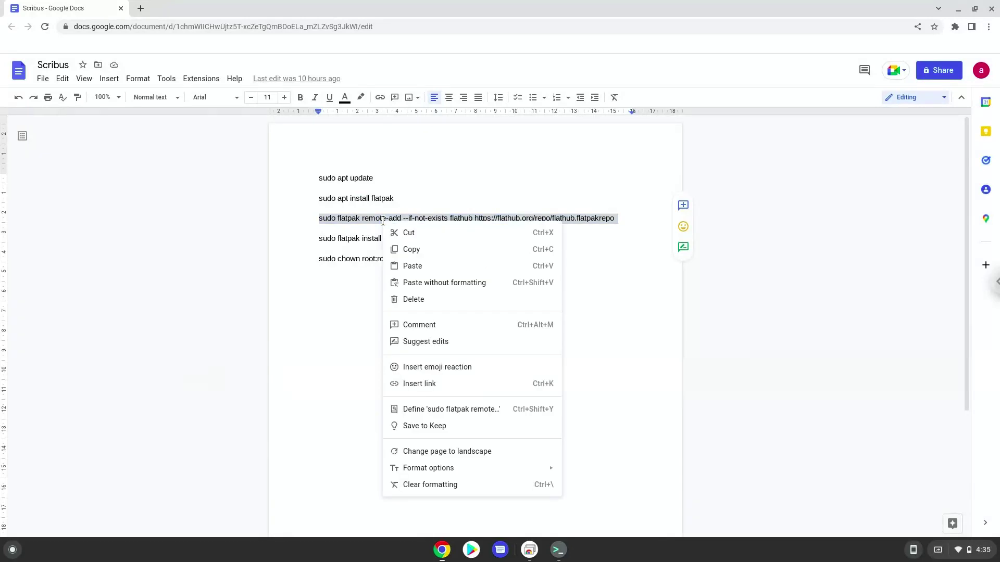
click(404, 252)
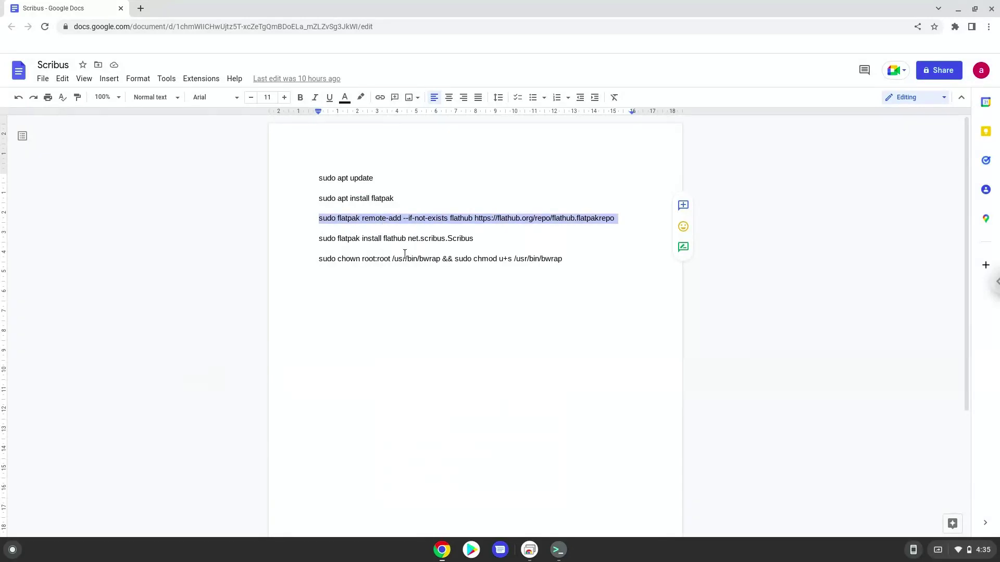
- Paste and run the 'sudo flatpak remote-add --if-not-exists flathub' command in Terminal
click(560, 550)
right_click(442, 309)
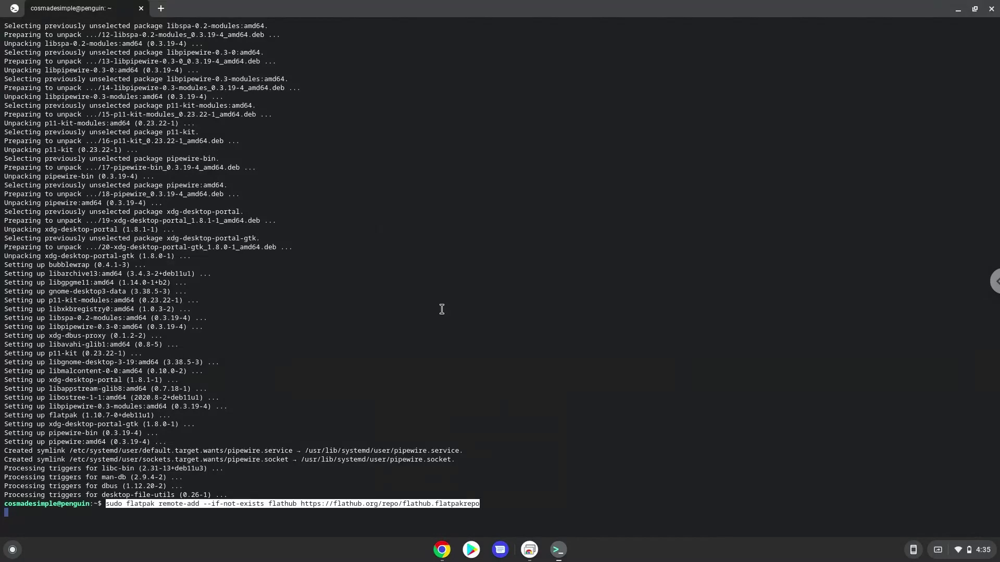
key(Return)
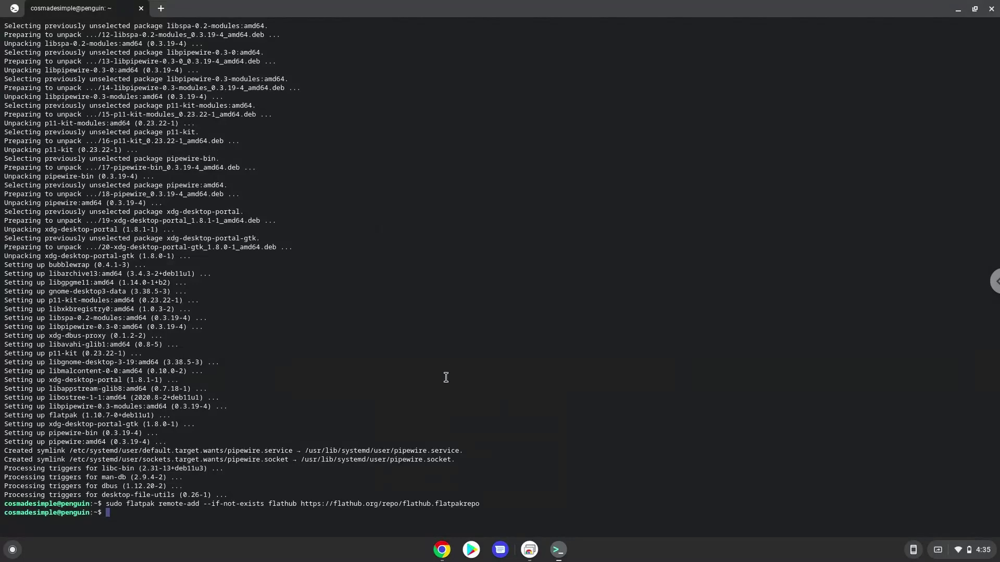
- Copy the 'sudo flatpak install flathub net.scribus.Scribus' line from the commands doc
click(440, 550)
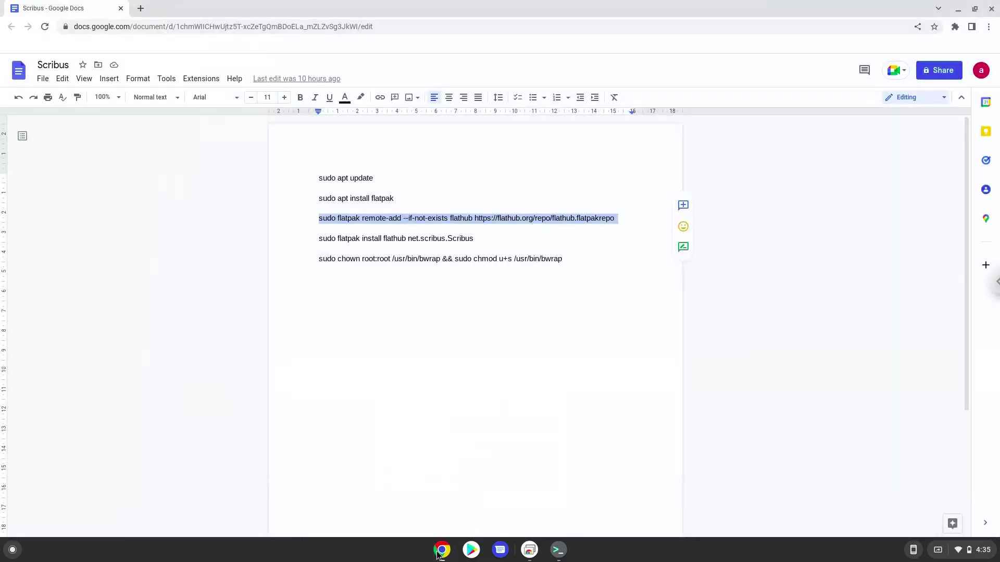
triple_click(391, 238)
right_click(391, 238)
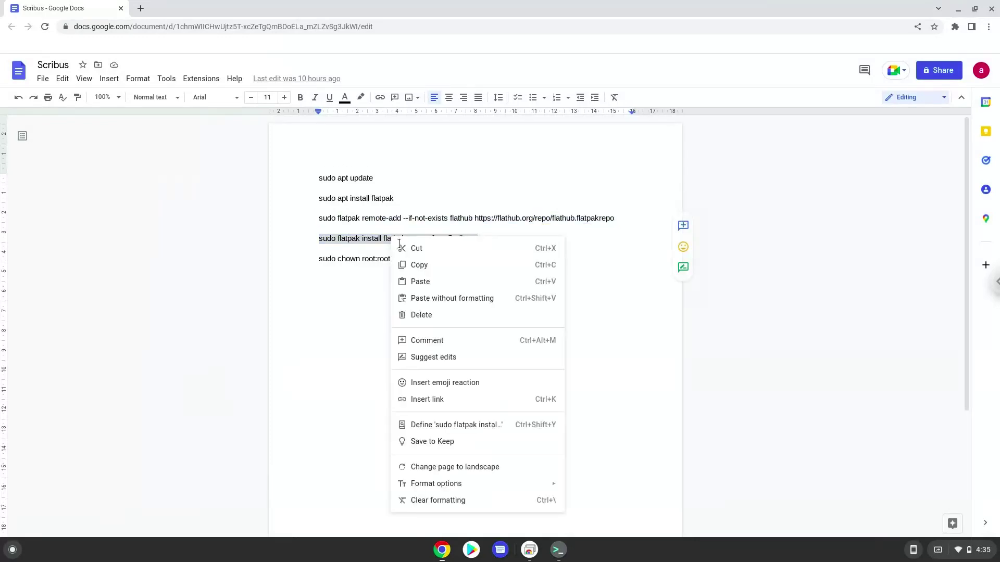
click(420, 265)
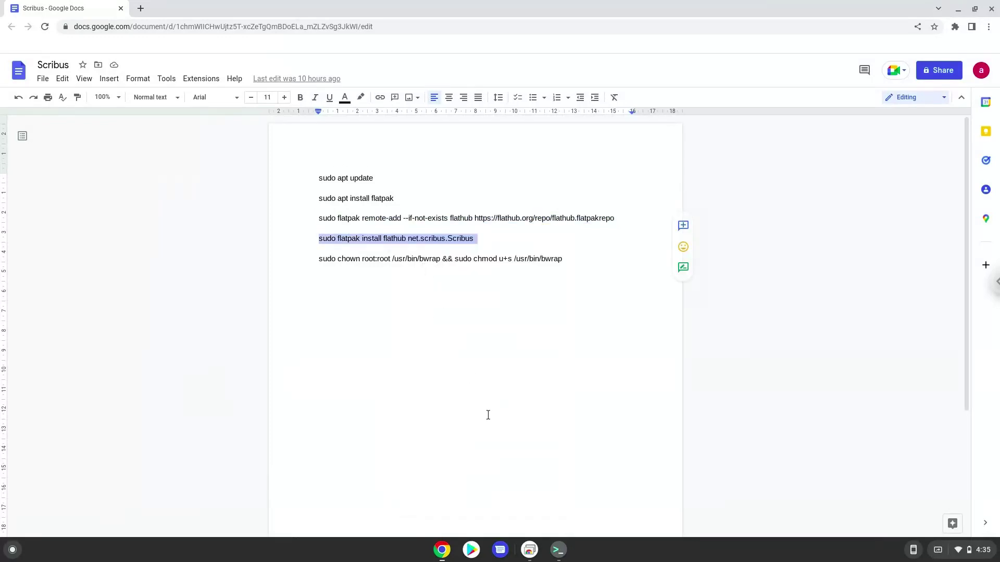
- Paste and run the Scribus flatpak install in Terminal, confirming the install of Scribus and its runtimes
click(557, 551)
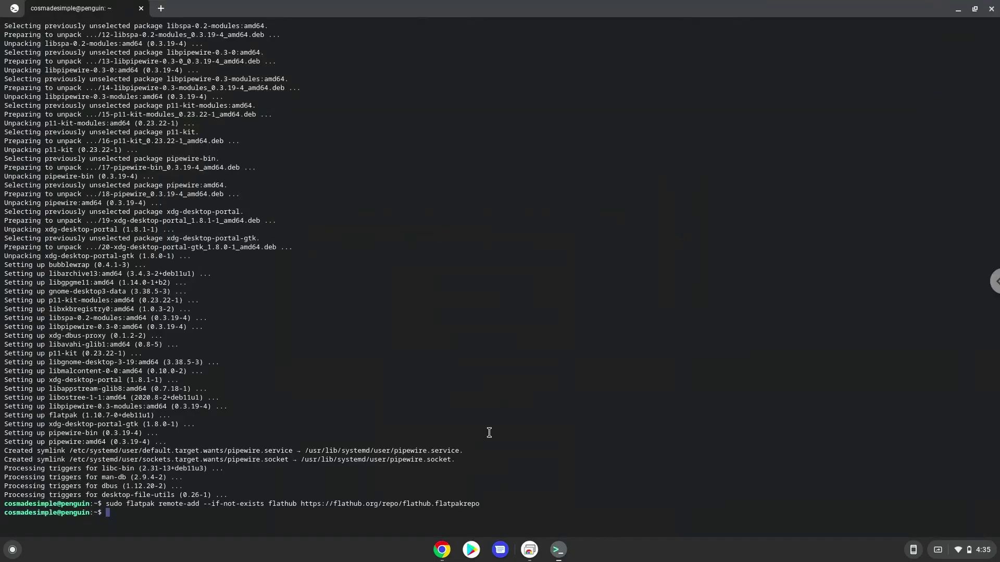
key(ctrl+shift+v)
key(Return)
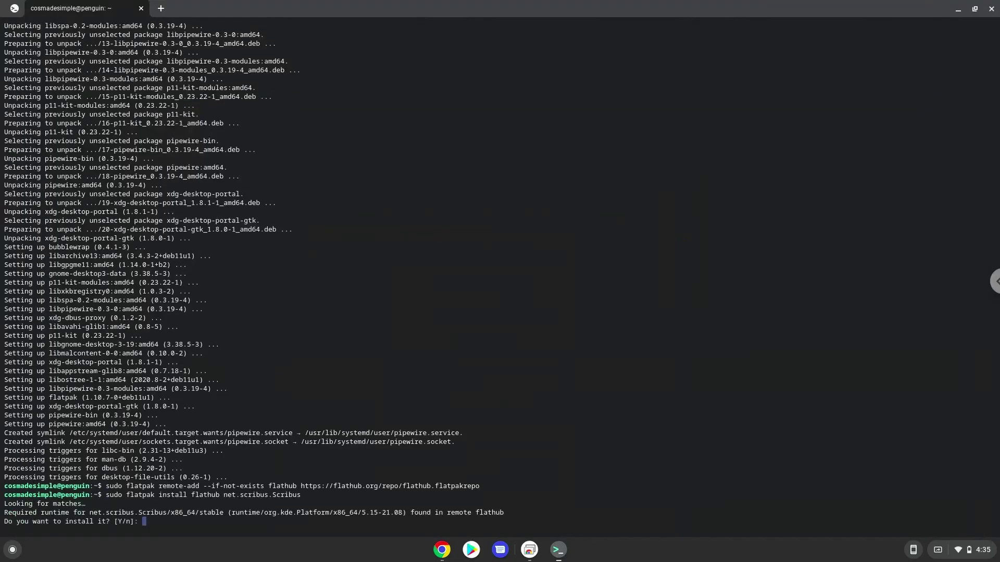
key(Return)
key(Return)
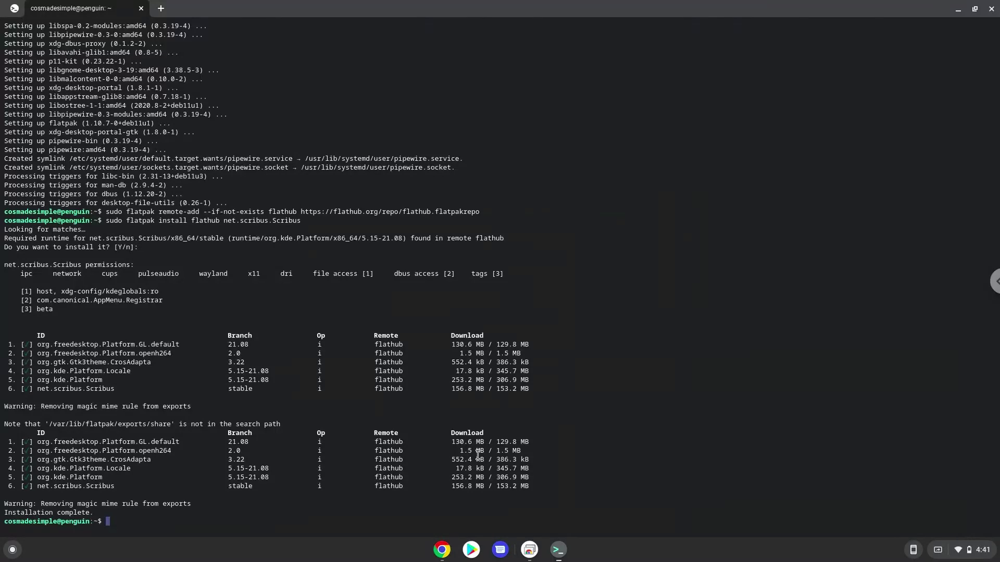
- Copy the 'sudo chown … bwrap' line from the commands doc
click(443, 550)
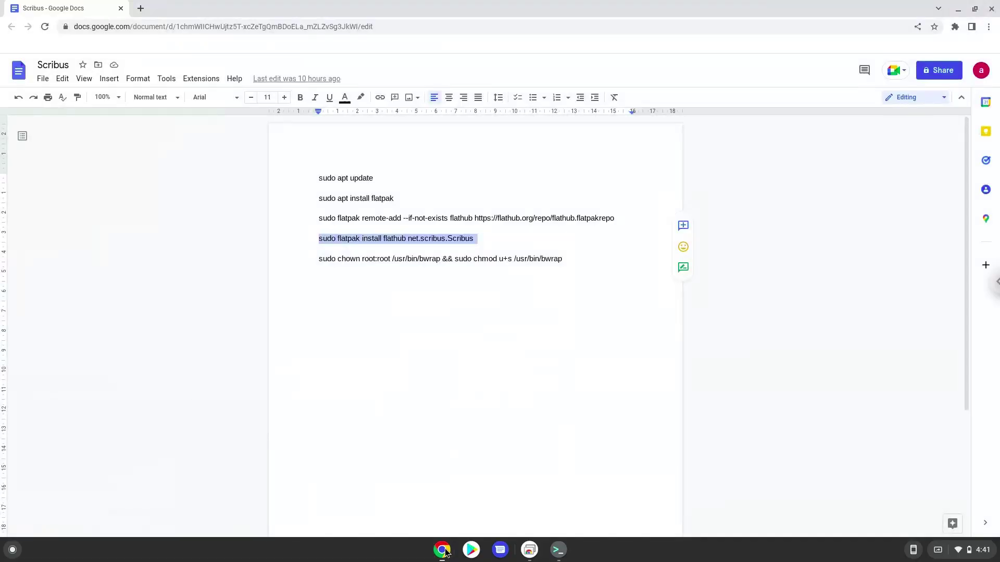
triple_click(404, 259)
right_click(405, 259)
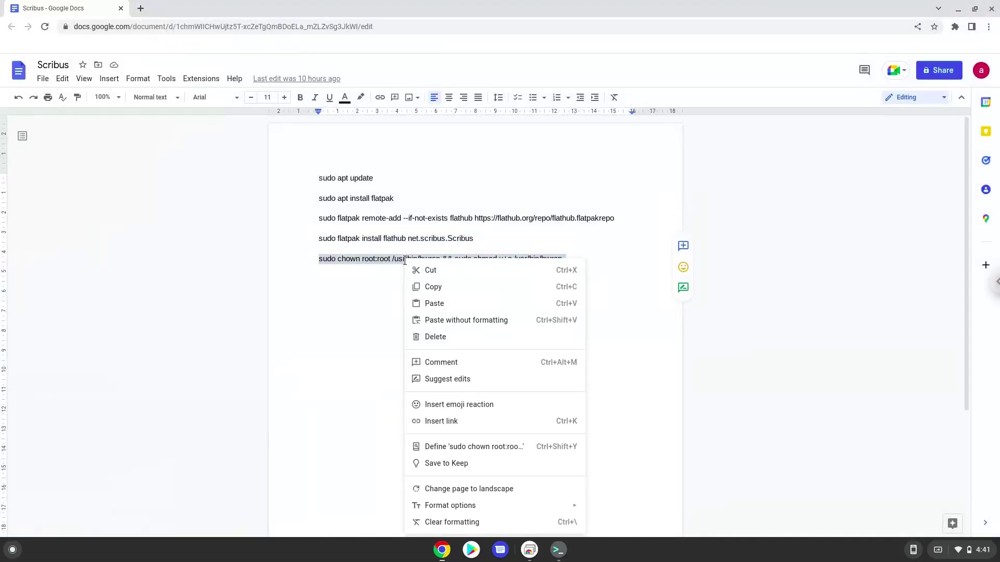
click(434, 294)
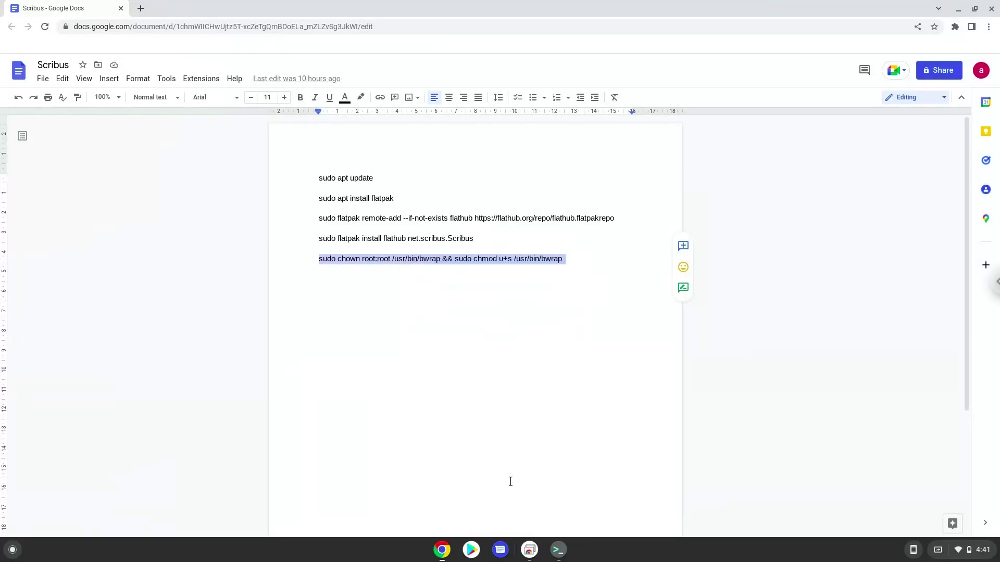
- Make /usr/bin/bwrap root-owned with setuid via chown root:root and chmod u+s, then close Terminal
click(557, 550)
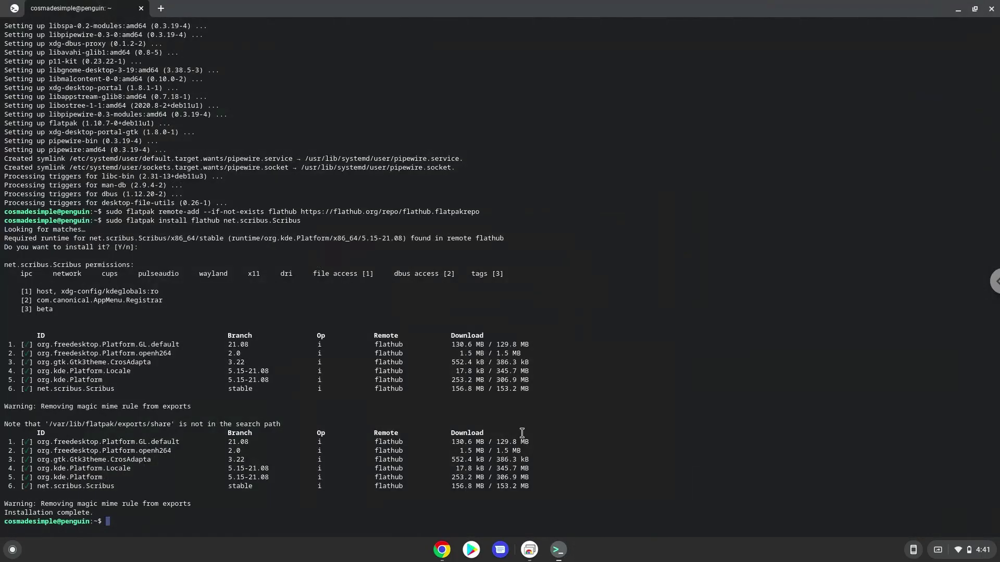
key(ctrl+shift+v)
key(Return)
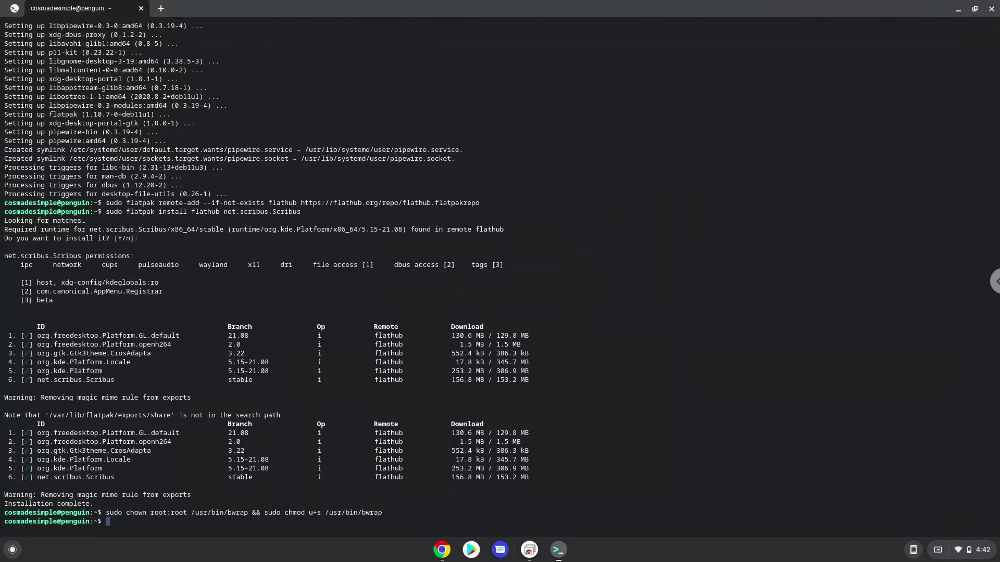
click(991, 10)
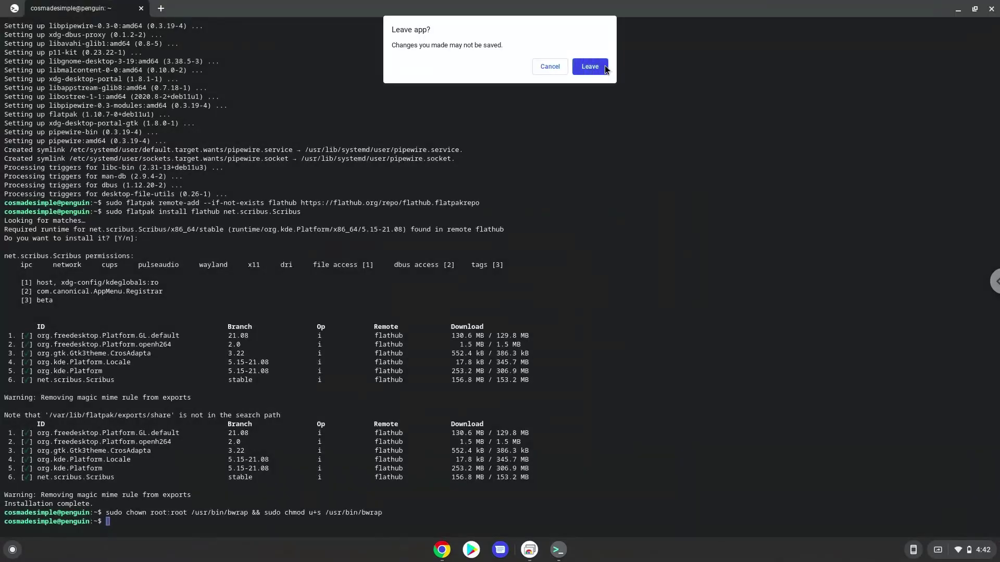
click(605, 67)
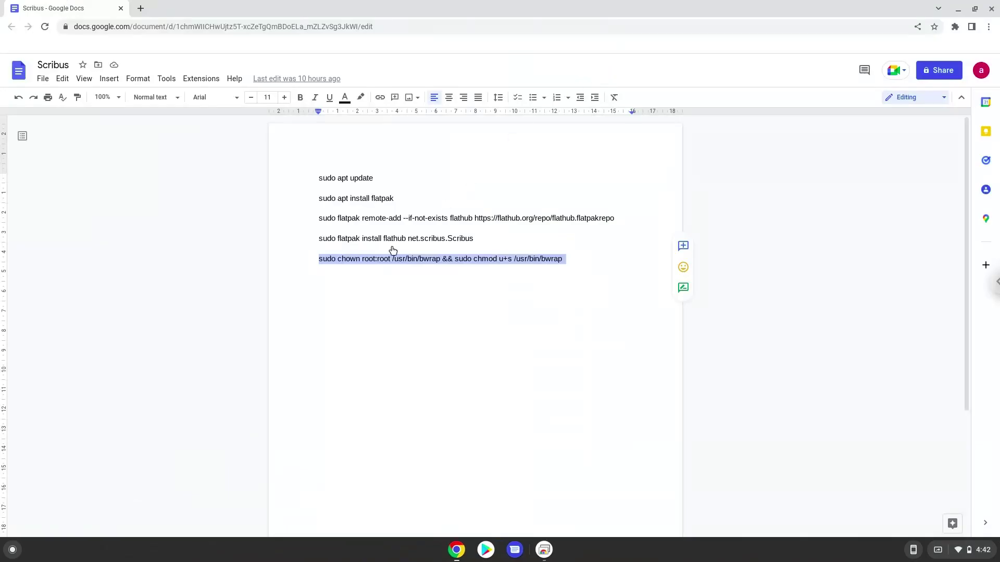
- Launch Scribus (Beta) from the Linux apps folder in the Launcher's full app grid
click(3, 555)
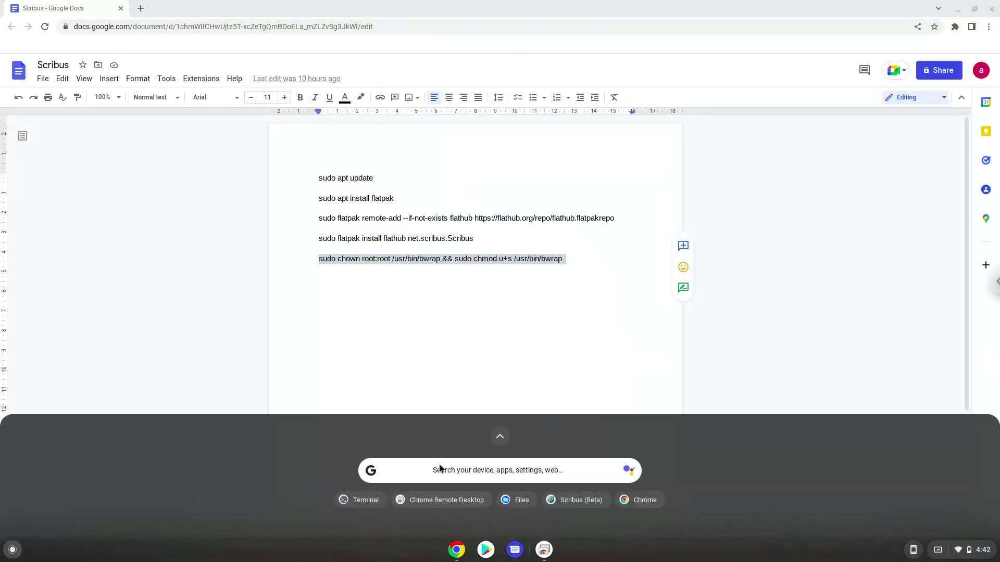
click(499, 437)
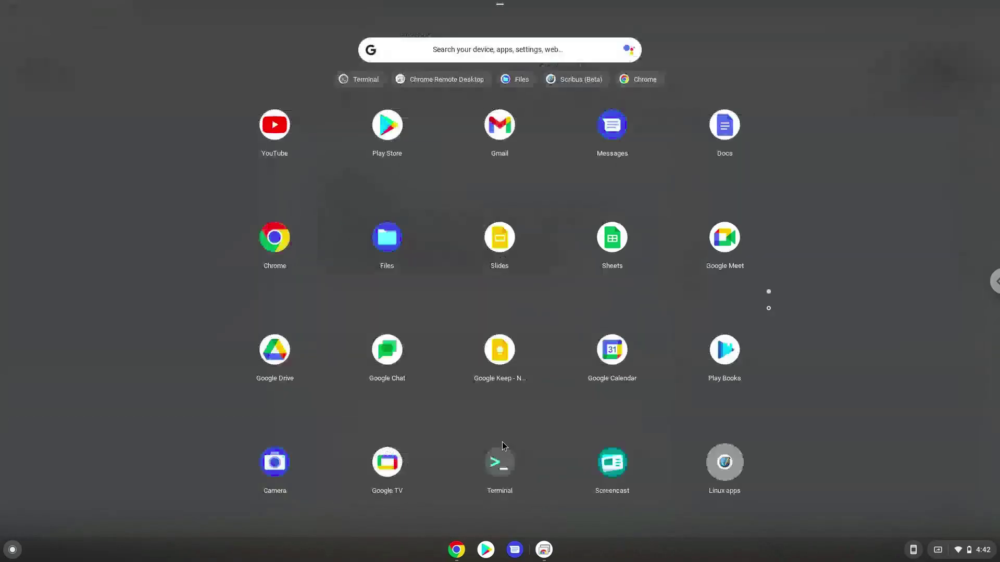
click(735, 467)
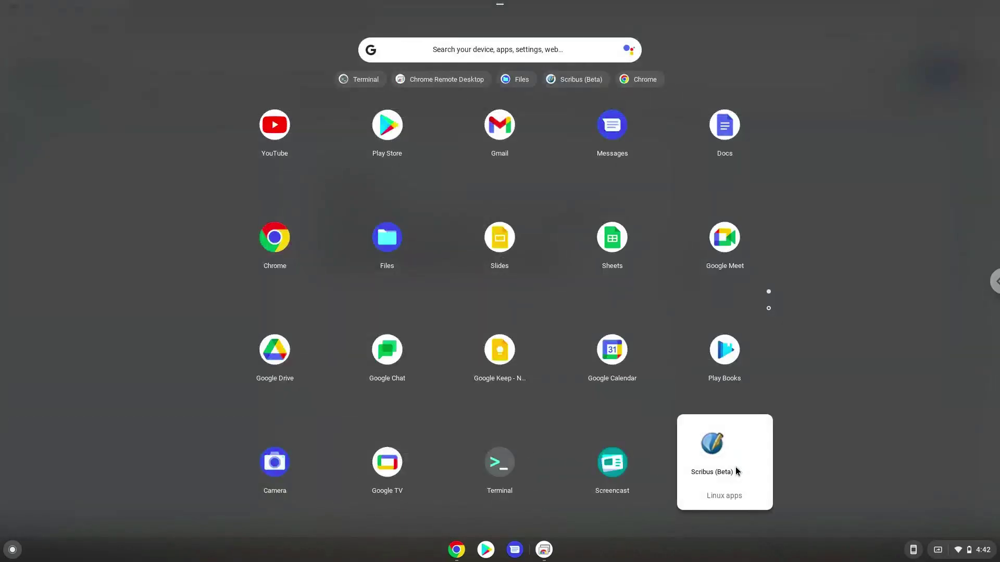
click(712, 445)
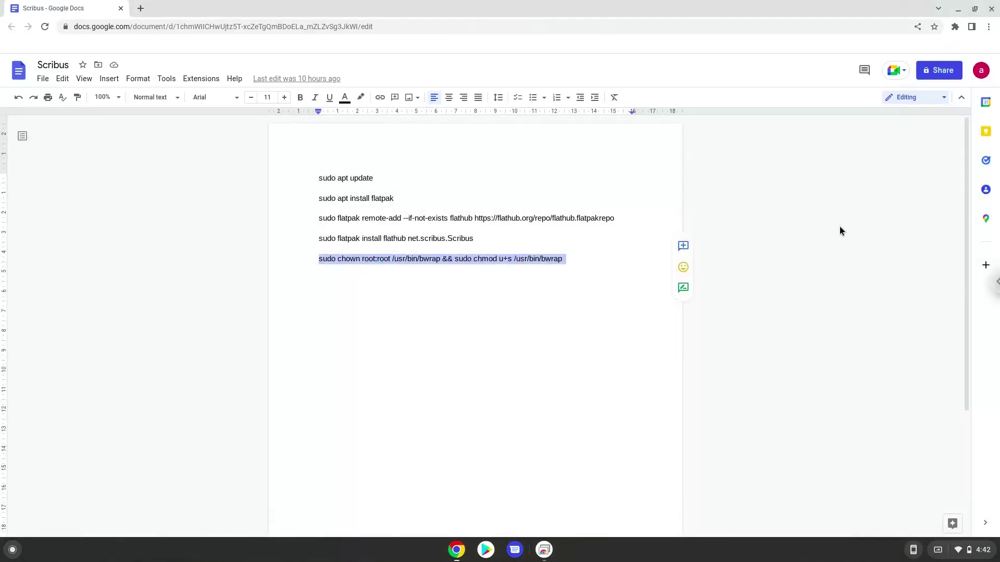
- Close the Google Docs window and accept a Single Page, Letter, Portrait new document
click(990, 12)
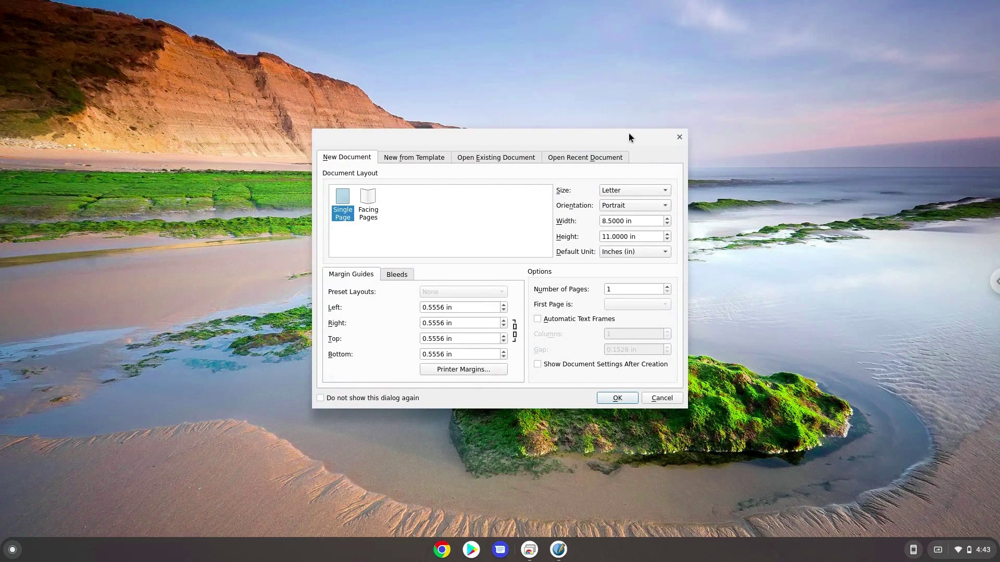
click(618, 398)
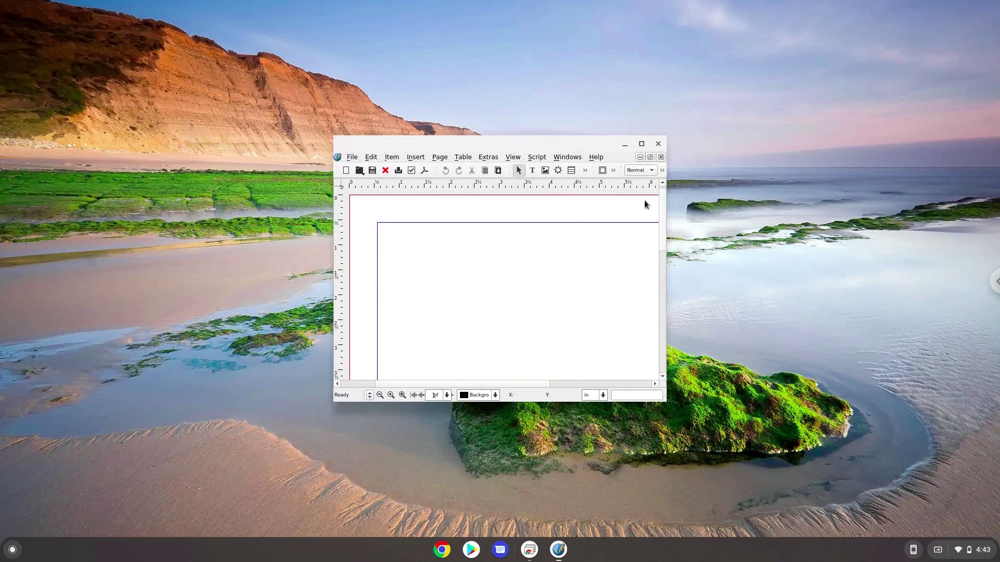
- Maximize the Scribus window and open Help > About Scribus showing version 1.5.8
click(643, 144)
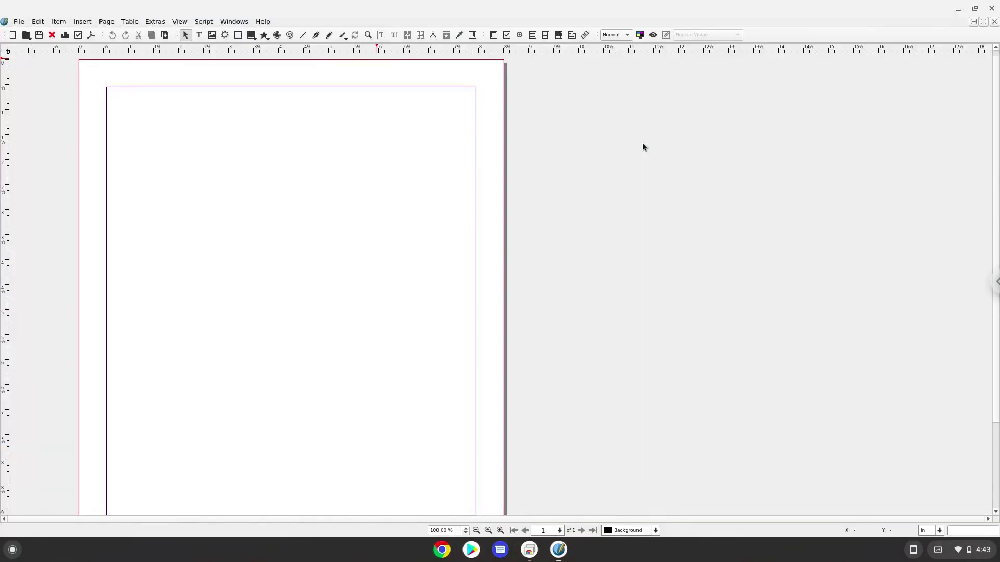
click(267, 21)
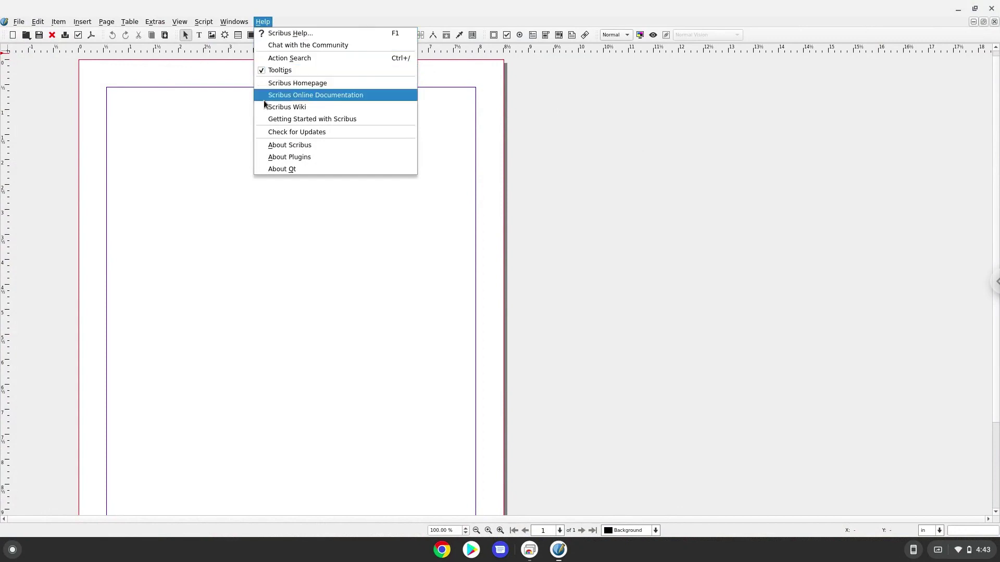
click(268, 148)
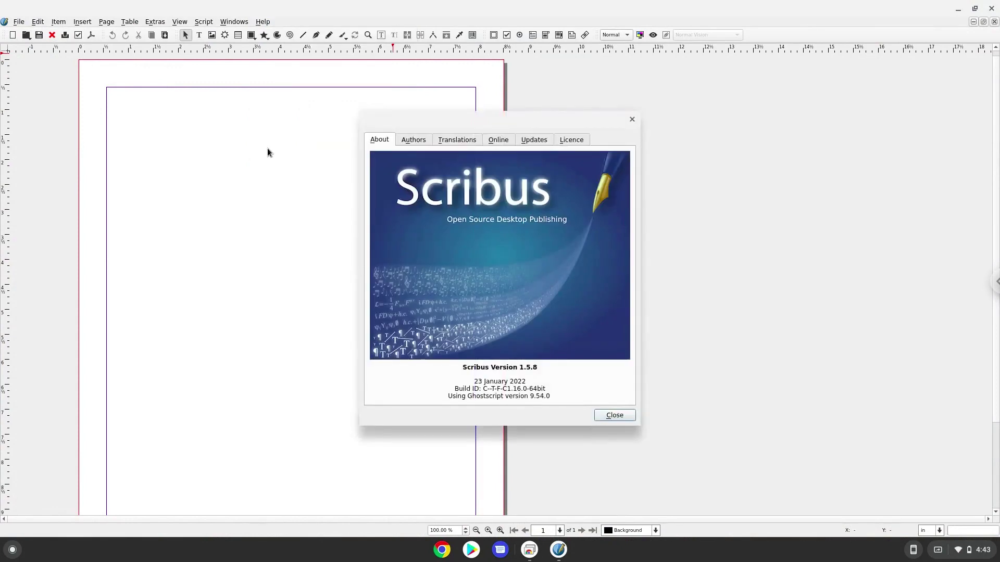